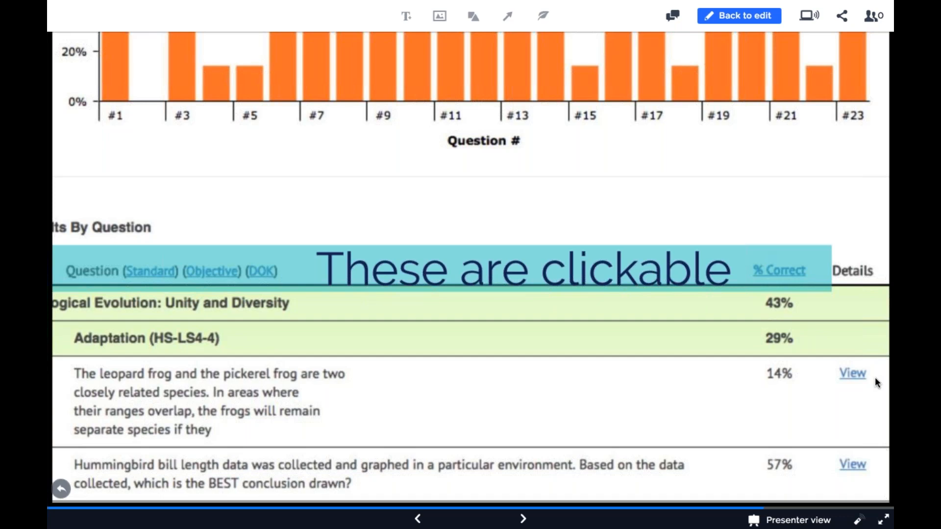
Step: Go through the remaining presentation slides on daily classroom resources and the Test Info icon up to the closing overview
key(Right)
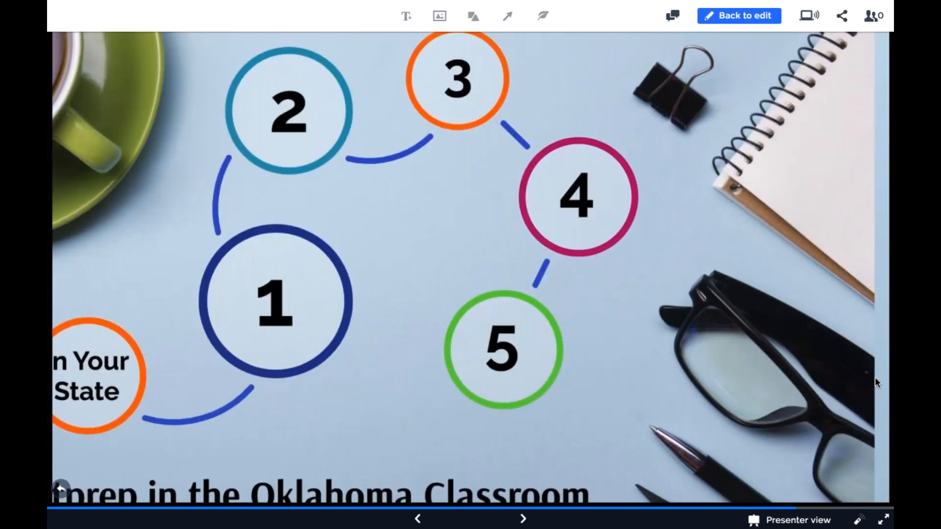
key(Right)
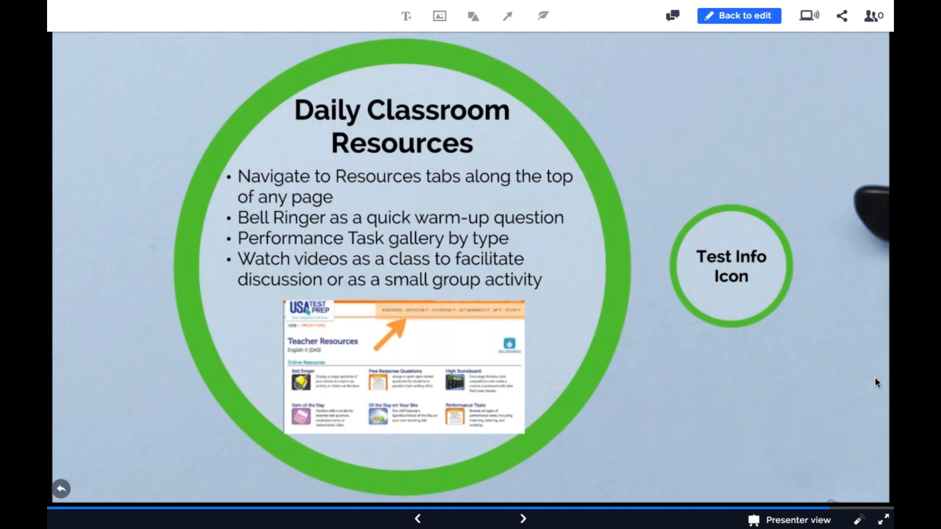
key(Right)
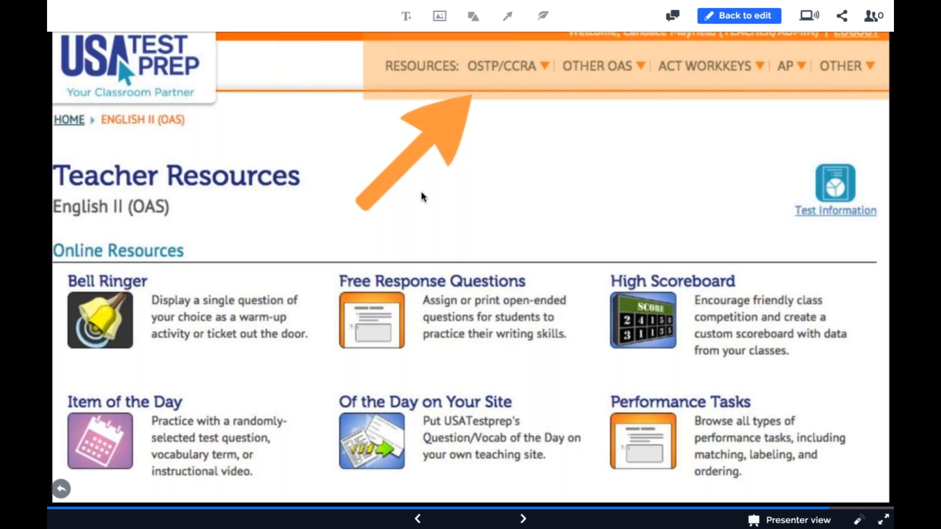
key(Right)
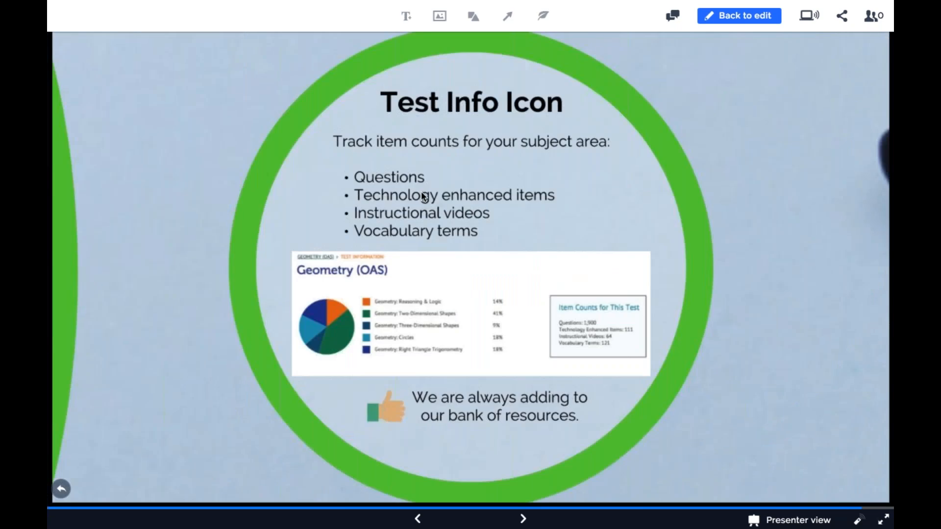
key(Left)
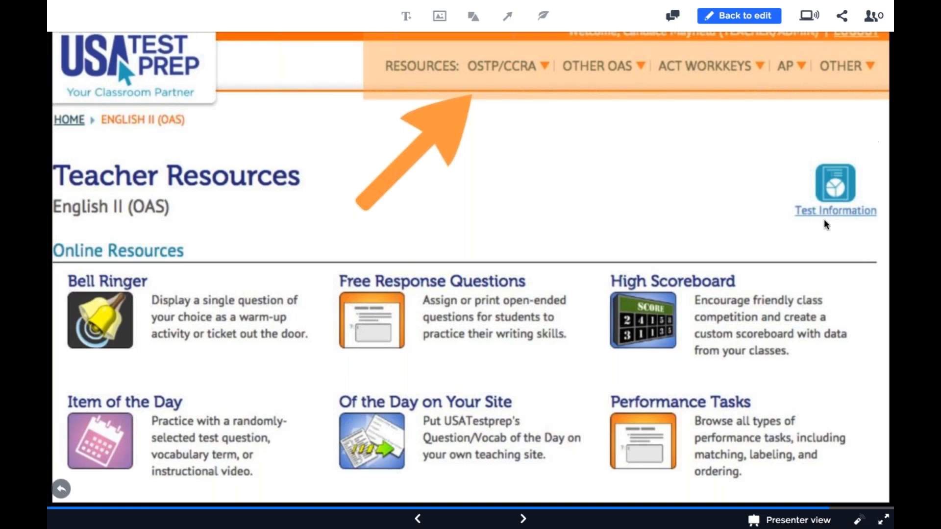
click(829, 190)
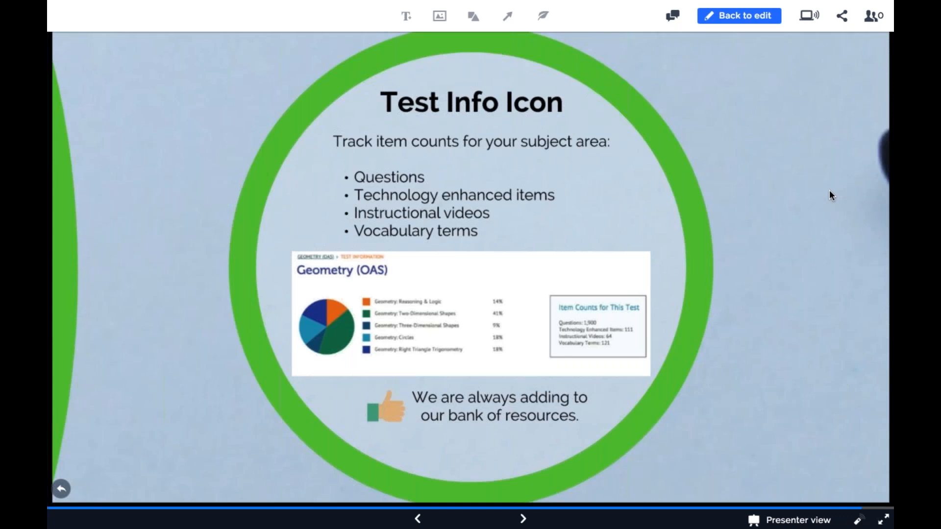
click(829, 190)
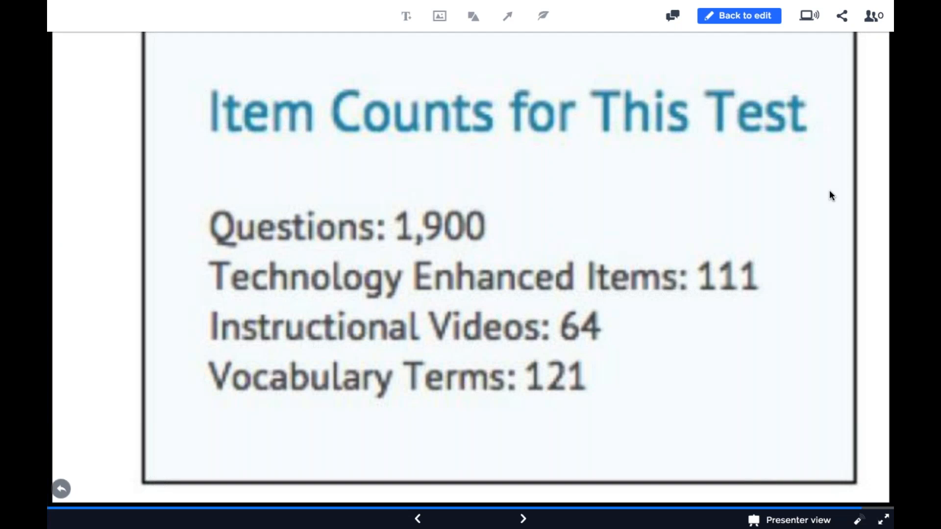
key(Right)
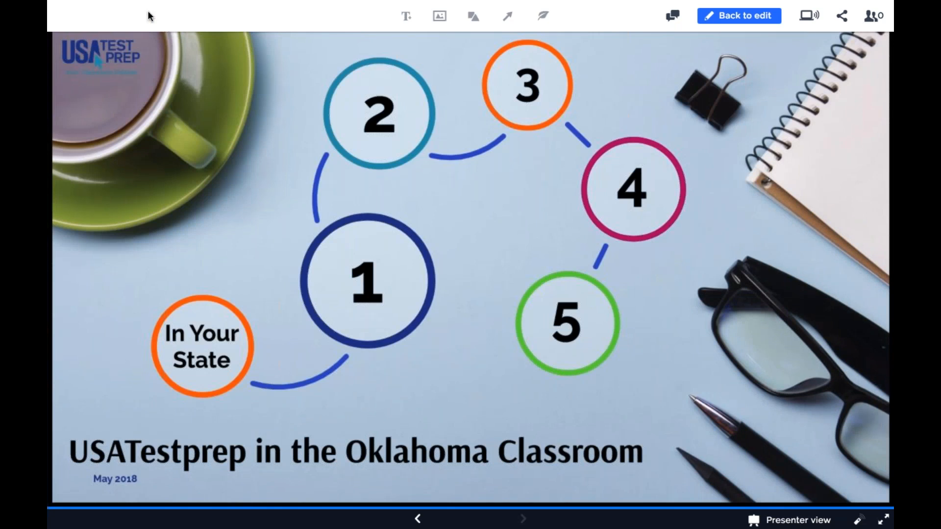
Step: Leave the full-screen presentation, switch to USATestprep in Chrome, and open the results of the Algebra 1 Pre-Test benchmark
key(Escape)
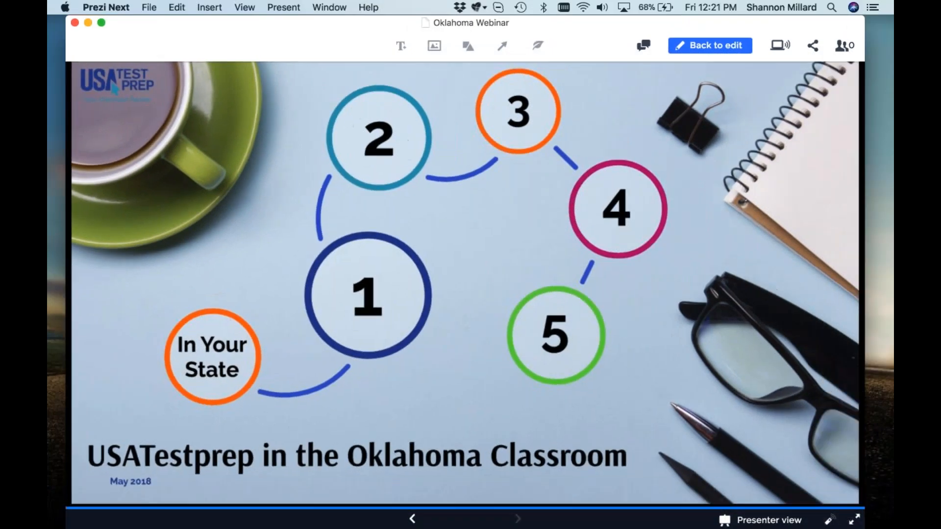
drag(893, 44, 434, 14)
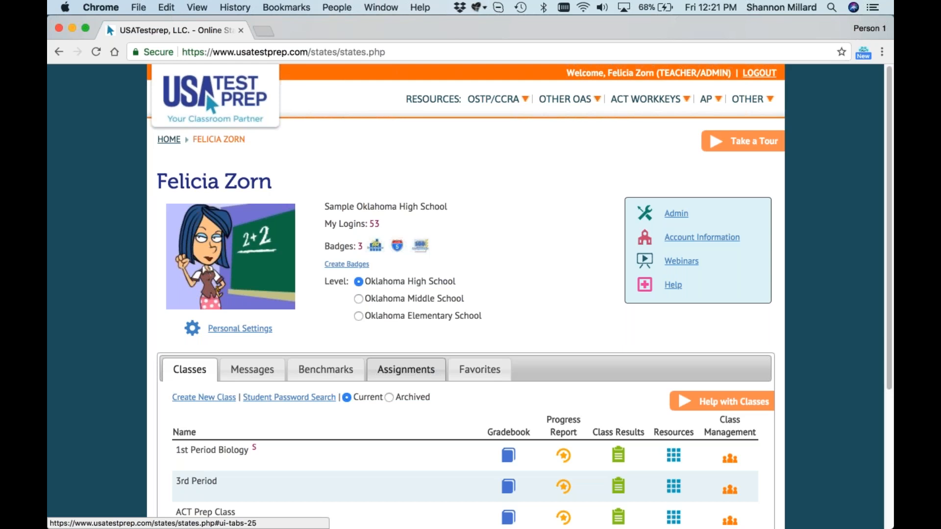
scroll(469, 296, down, 1)
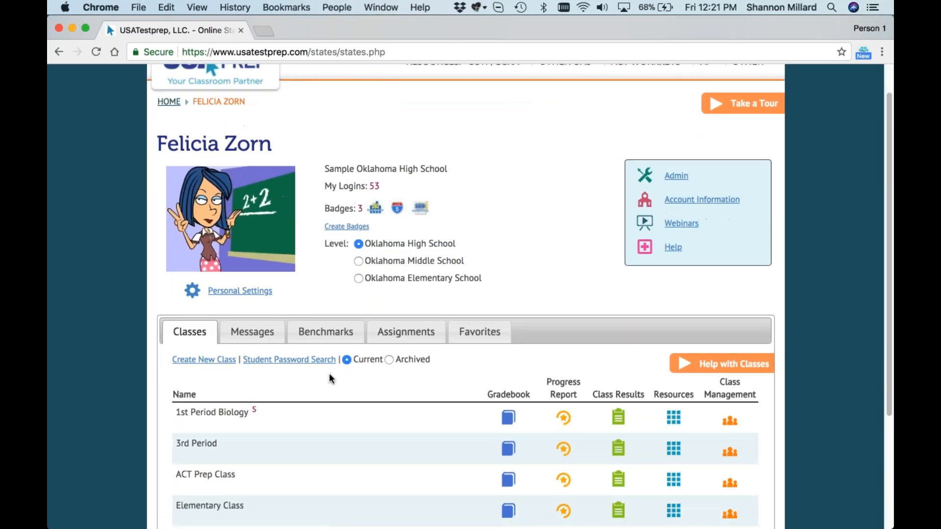
click(336, 339)
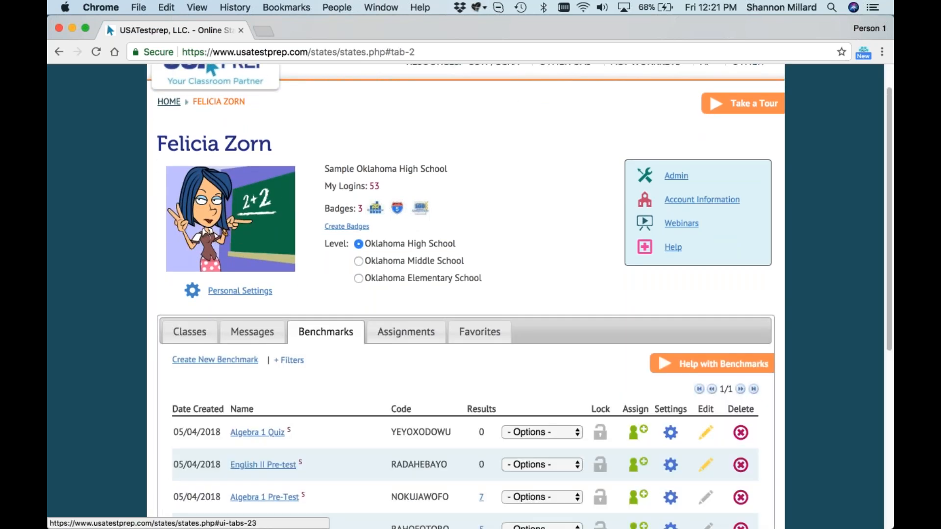
scroll(336, 326, down, 5)
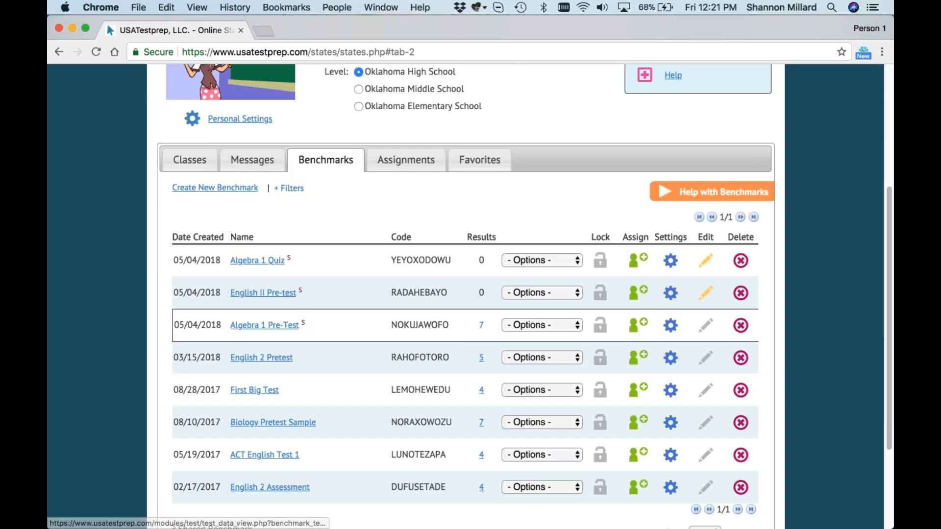
click(479, 325)
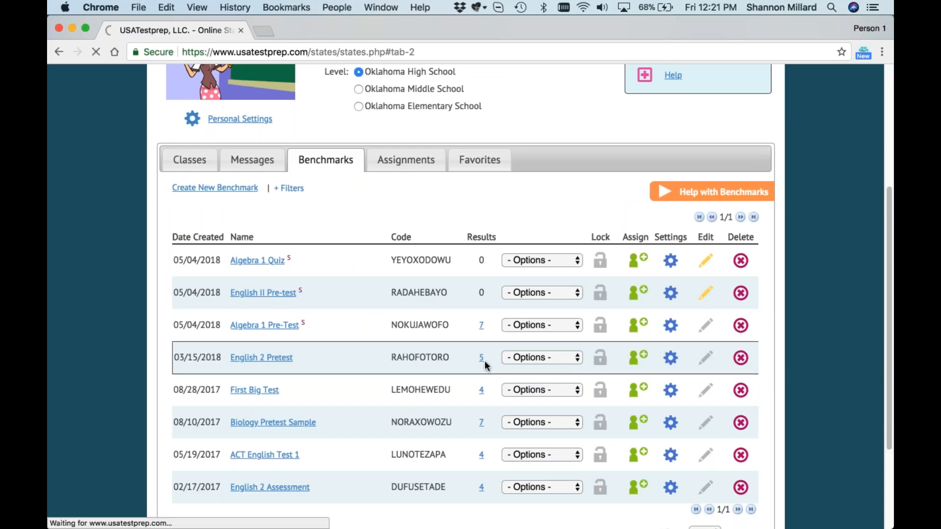
Step: View the student dot rank and the item analysis of the Algebra 1 Pre-Test results
scroll(206, 92, down, 2)
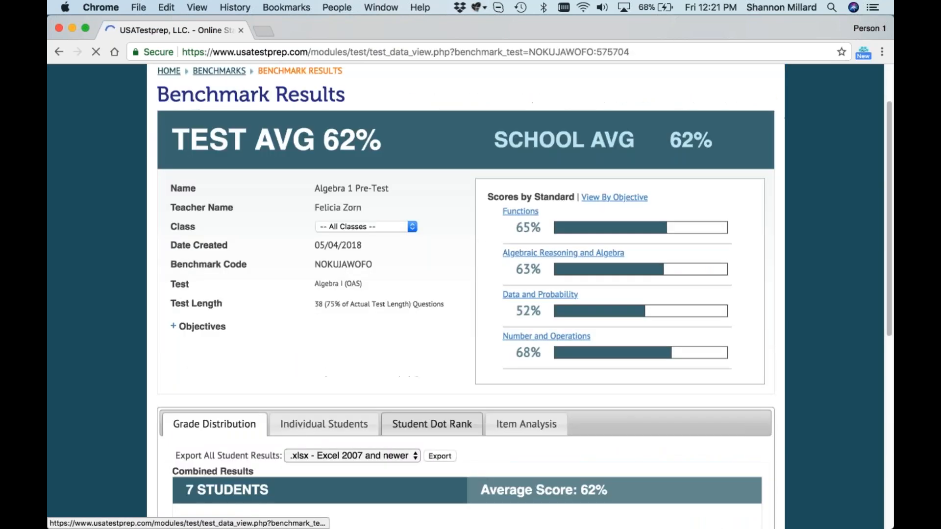
scroll(441, 294, down, 5)
click(440, 250)
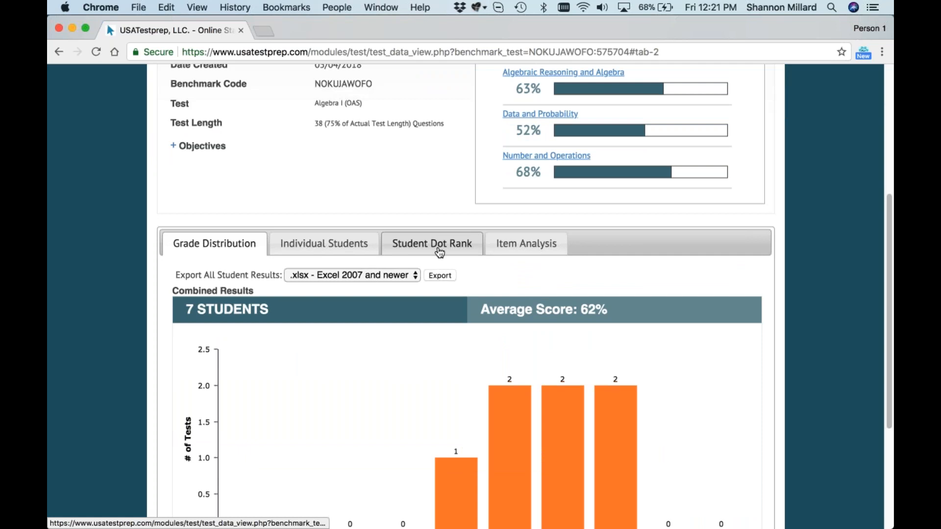
scroll(439, 253, down, 3)
click(525, 142)
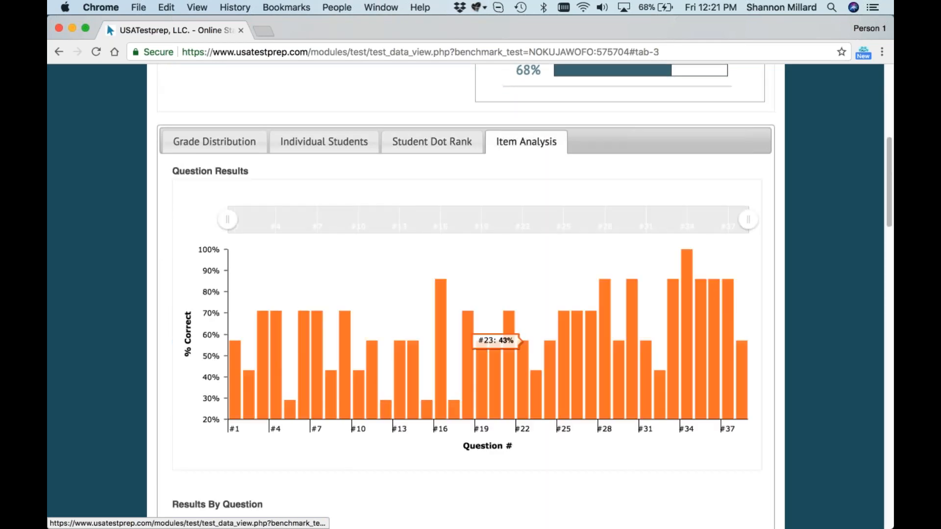
Step: Group the results by question by DOK and look through the questions of each level
scroll(515, 206, down, 7)
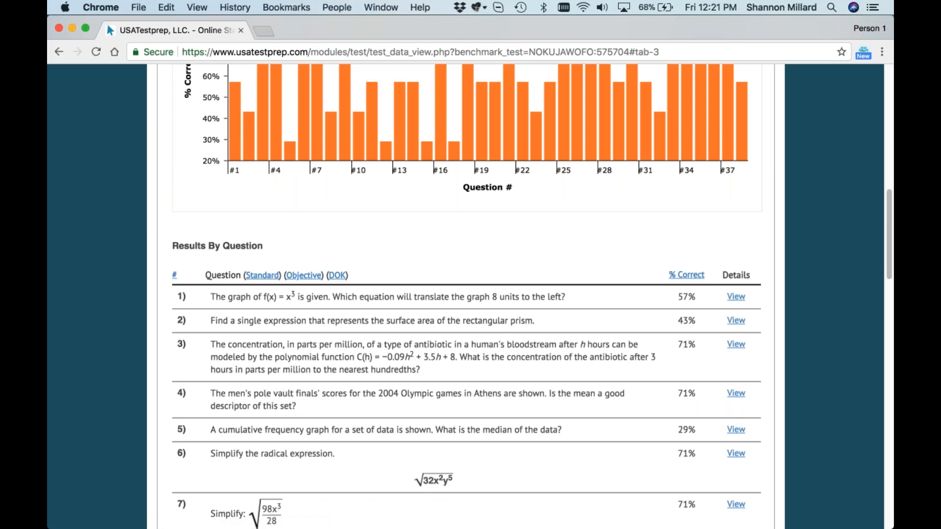
click(337, 275)
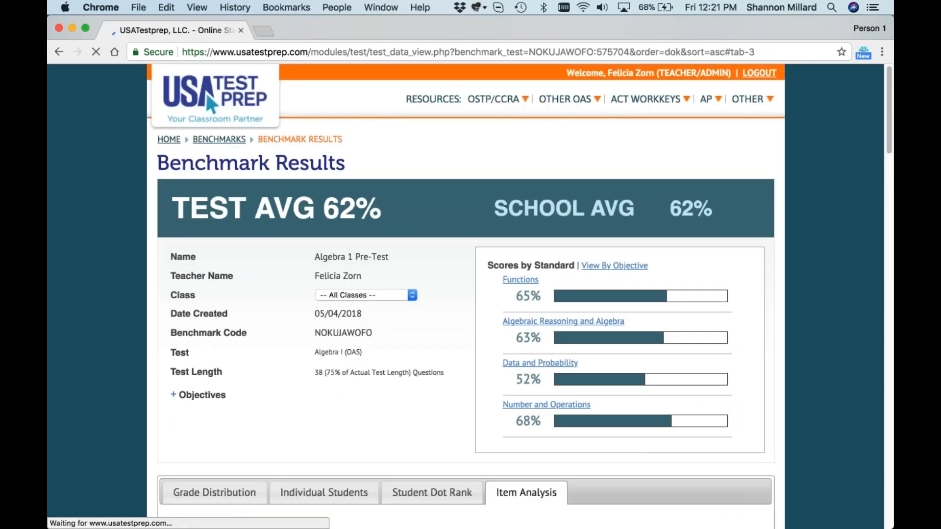
scroll(470, 294, down, 5)
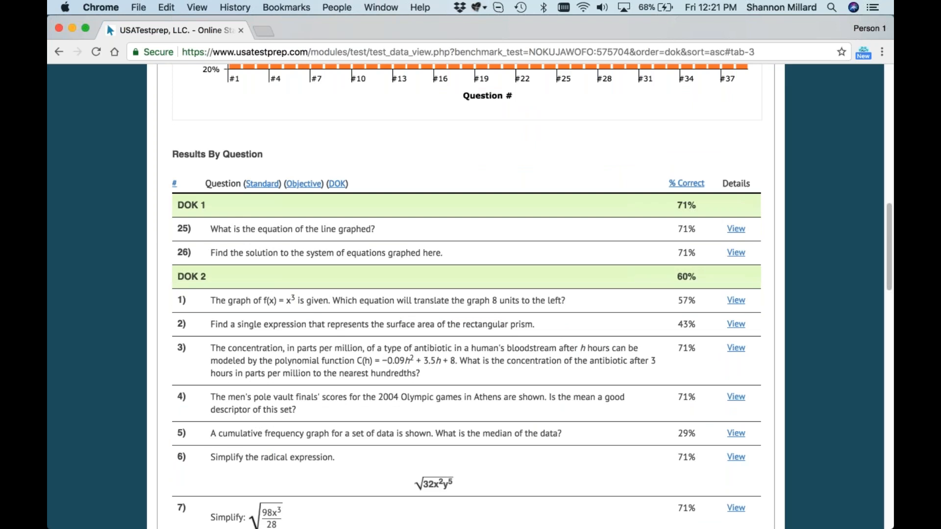
scroll(248, 261, down, 20)
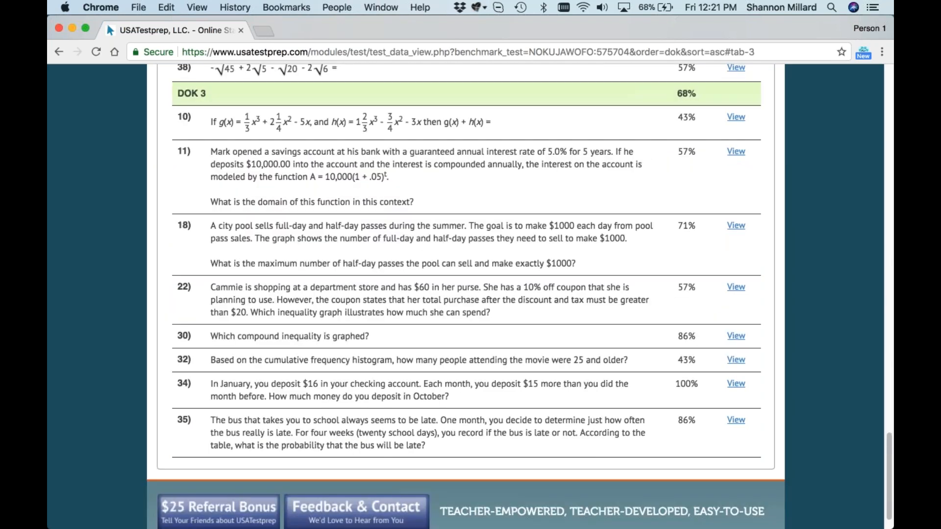
Step: Sort the results by question by percent correct, lowest first
scroll(465, 294, up, 15)
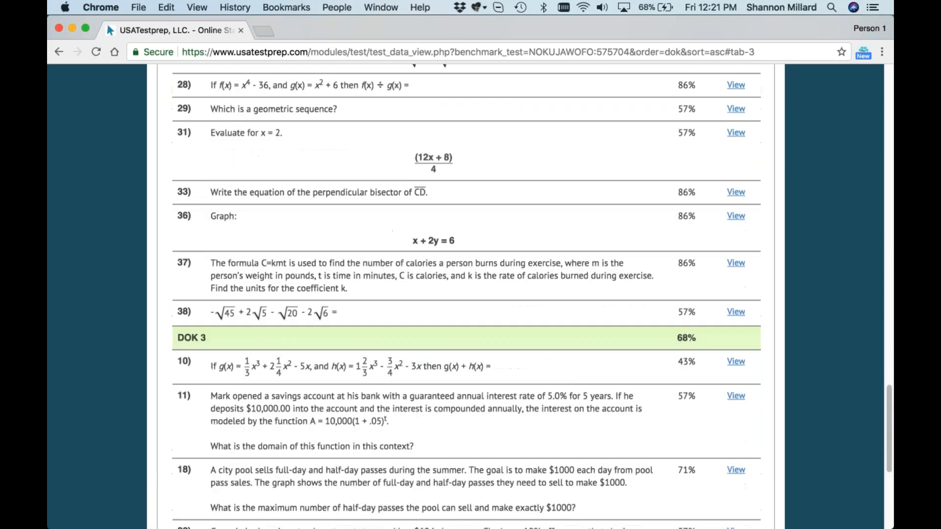
scroll(686, 343, up, 8)
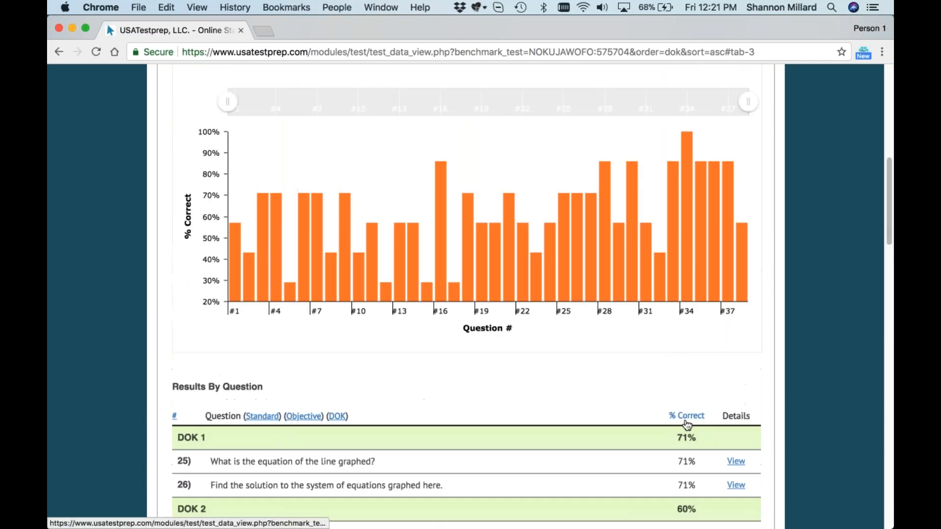
click(694, 417)
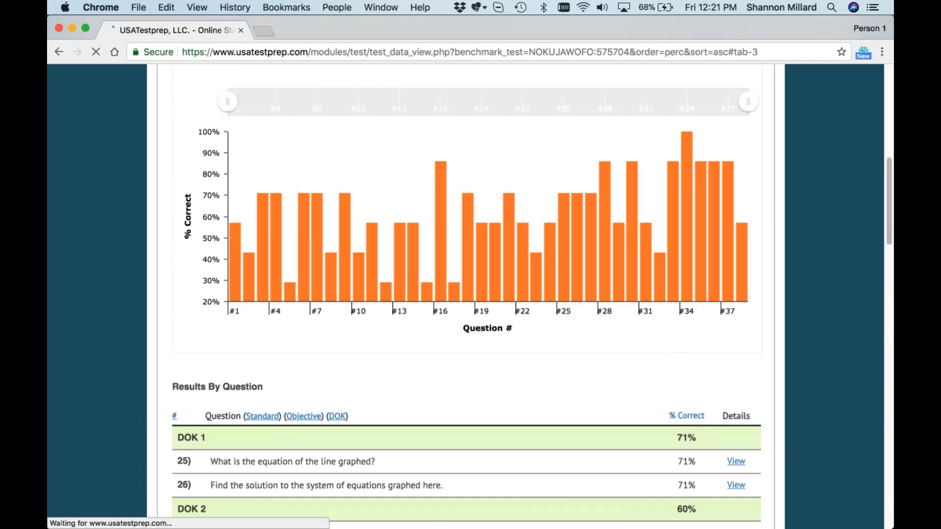
scroll(637, 401, down, 5)
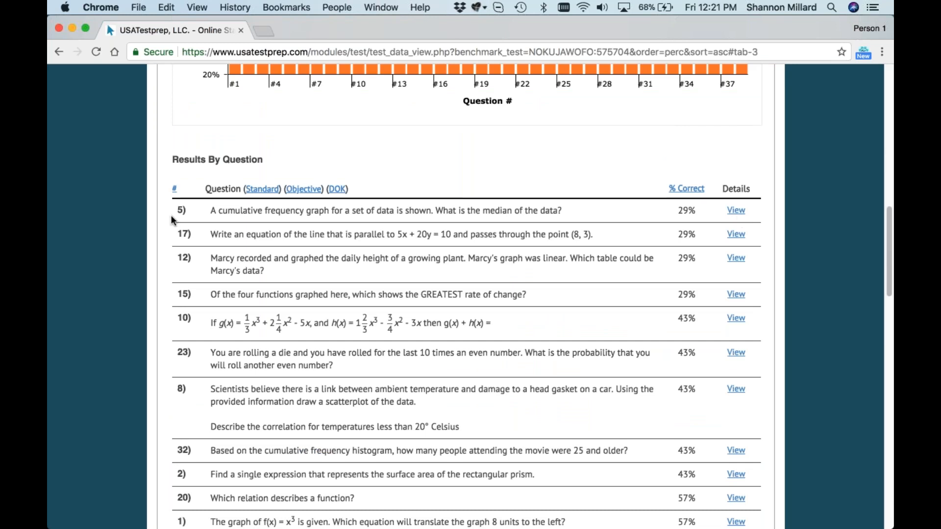
Step: Show the details of question 5 and examine its explanation, answer breakdown, student lists and feedback options
click(735, 210)
scroll(628, 393, down, 2)
scroll(628, 394, down, 6)
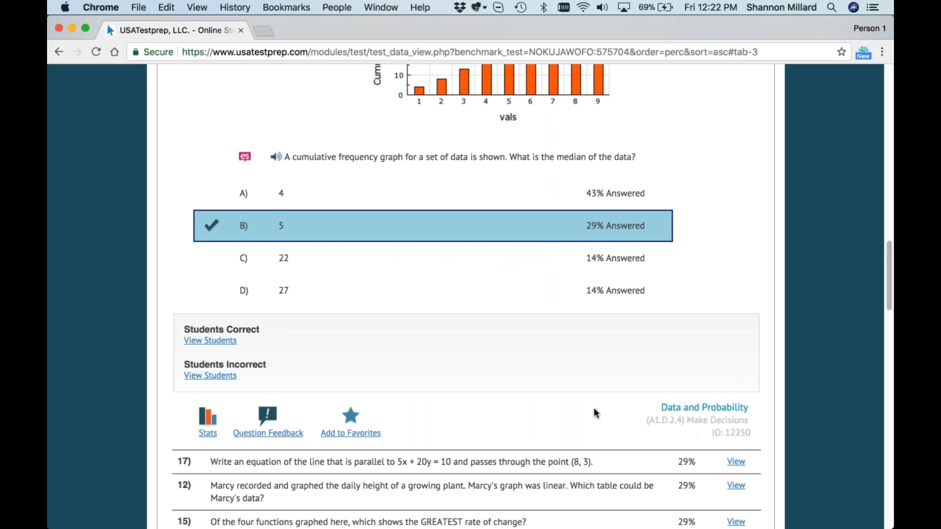
mouse_move(209, 419)
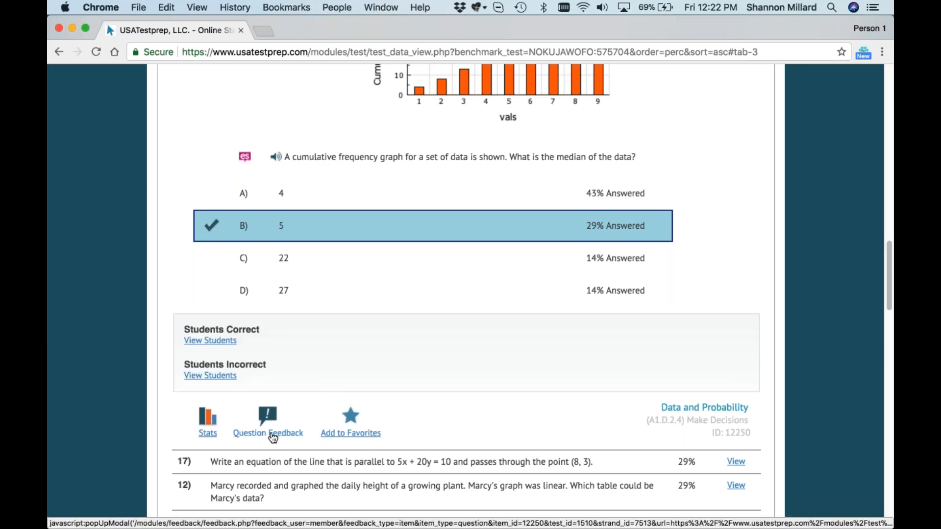
scroll(412, 411, up, 5)
scroll(413, 415, up, 10)
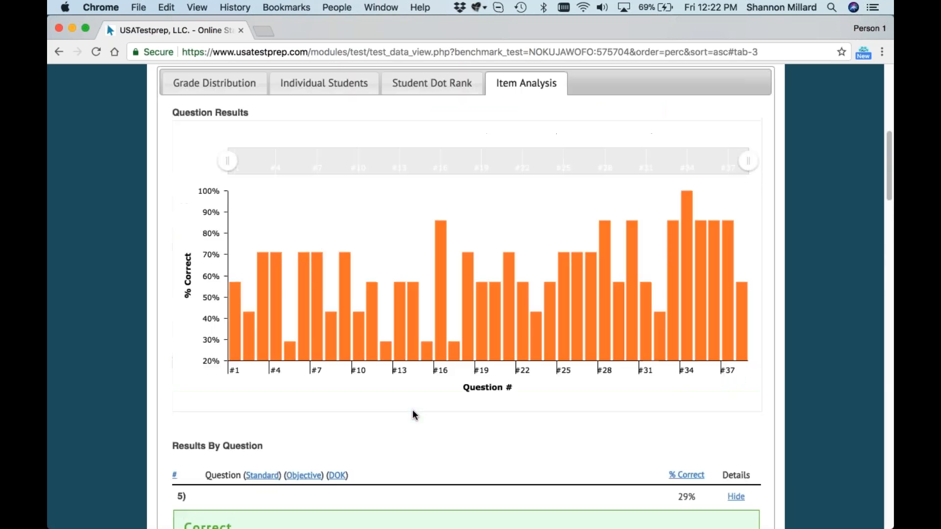
scroll(413, 414, down, 3)
scroll(413, 416, down, 3)
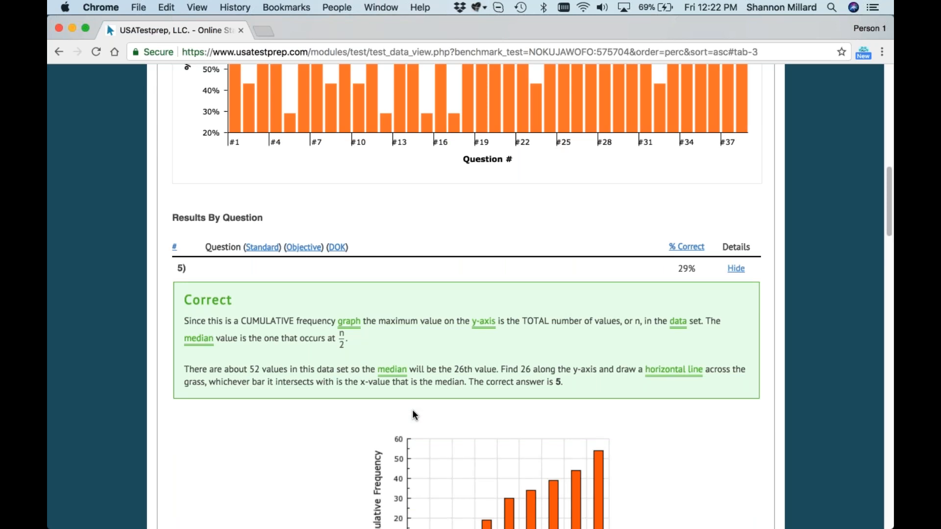
Step: Return to the teacher home page and start creating a new benchmark from the benchmarks list
key(Home)
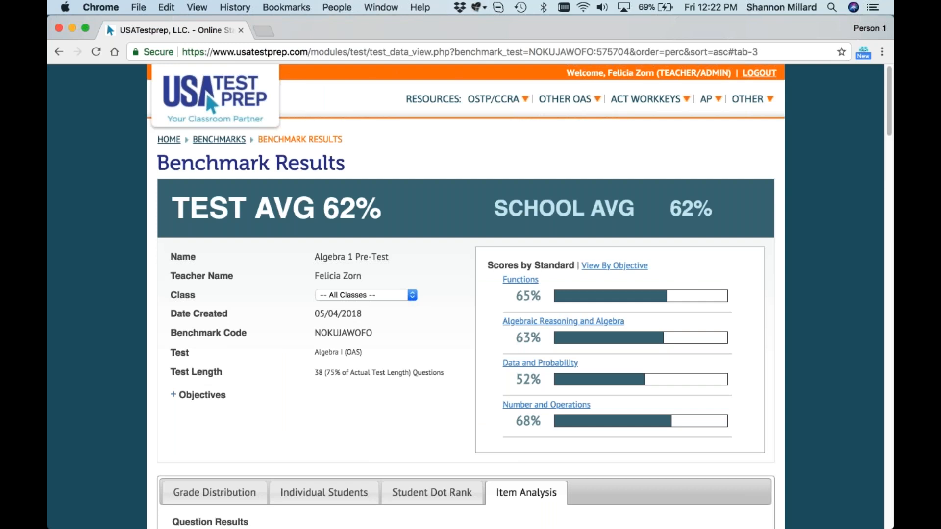
click(169, 139)
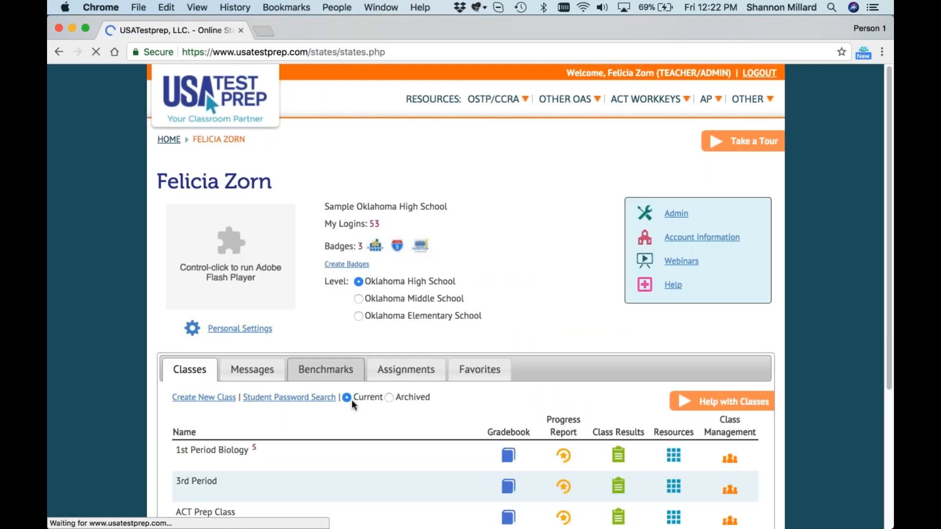
click(338, 371)
scroll(465, 294, down, 3)
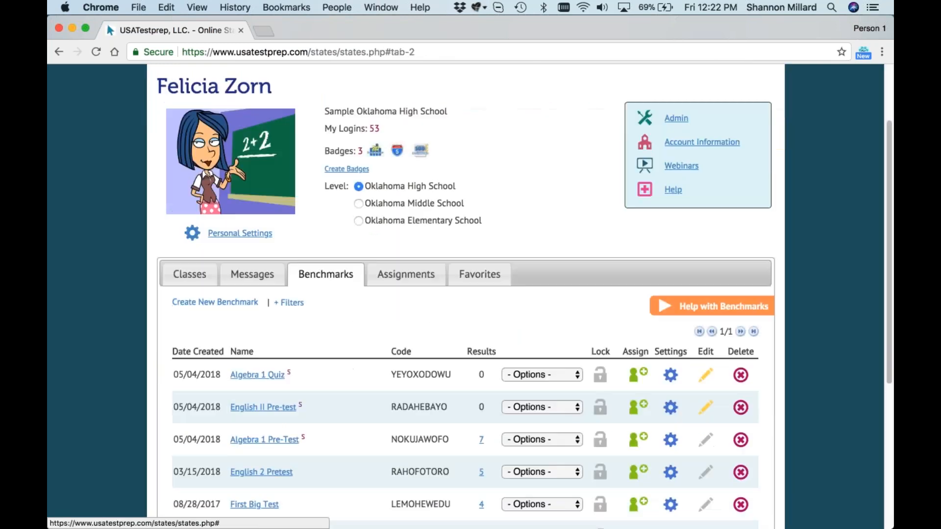
click(215, 304)
Step: Name the benchmark Passages, choose the English II (OAS) test, and continue to the question selection
click(424, 246)
text(Passages)
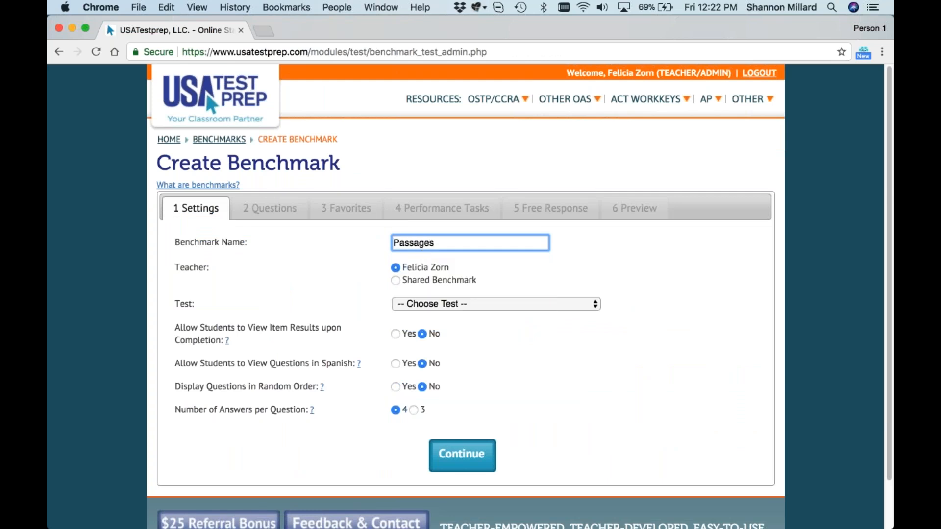
click(461, 303)
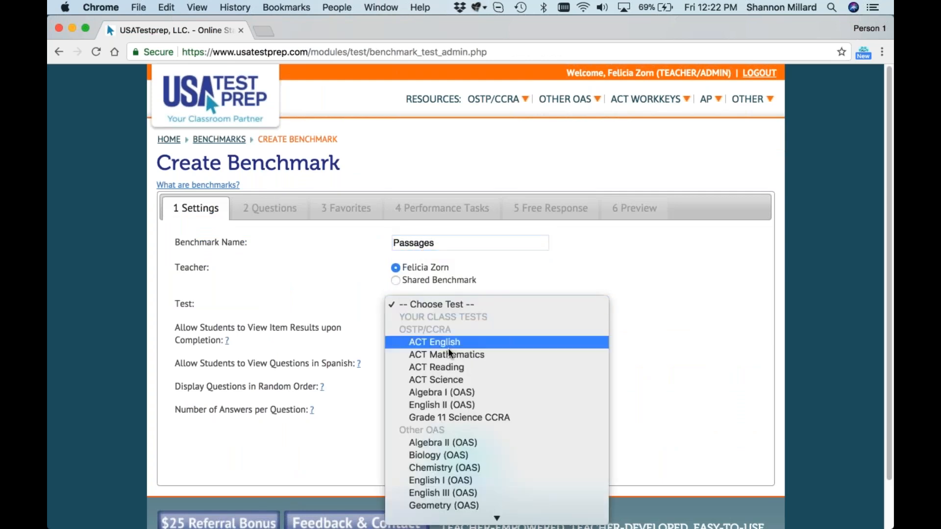
click(463, 405)
click(465, 451)
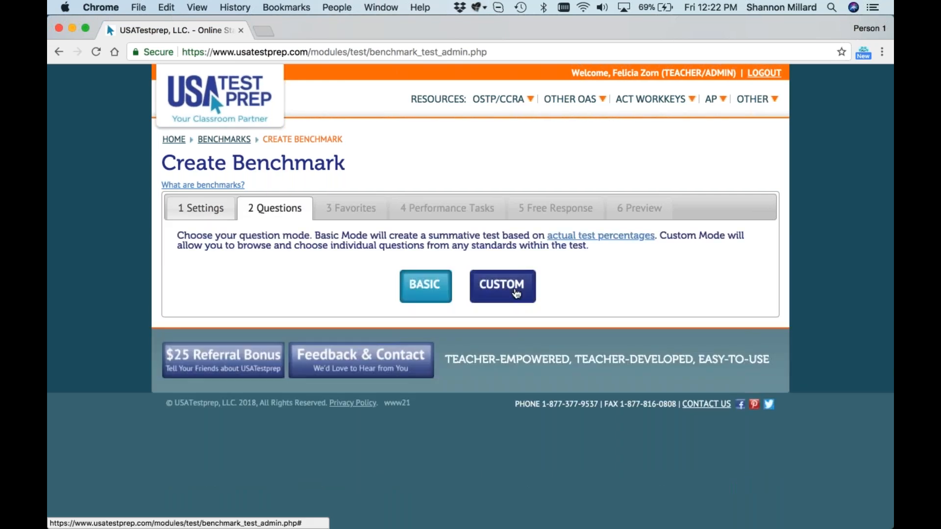
Step: Choose the Custom question mode for the benchmark and look through the available passages
click(516, 293)
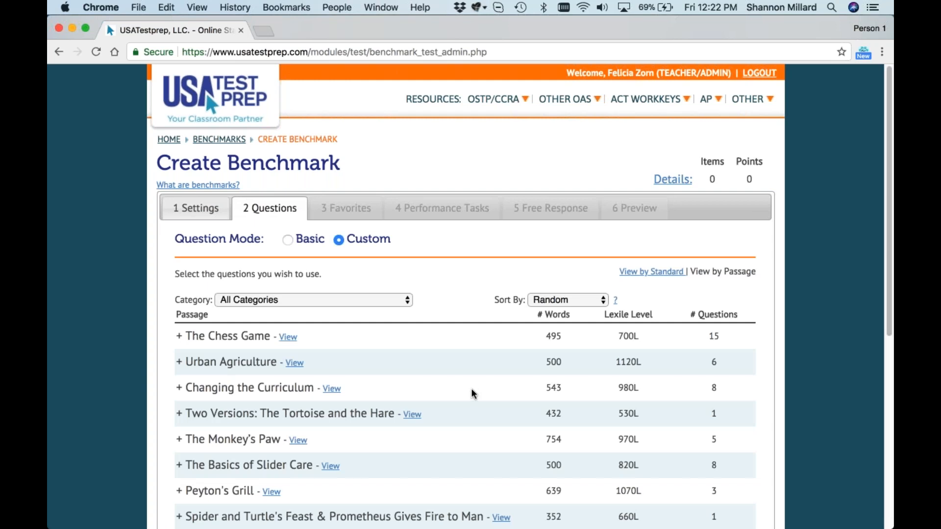
scroll(471, 389, down, 4)
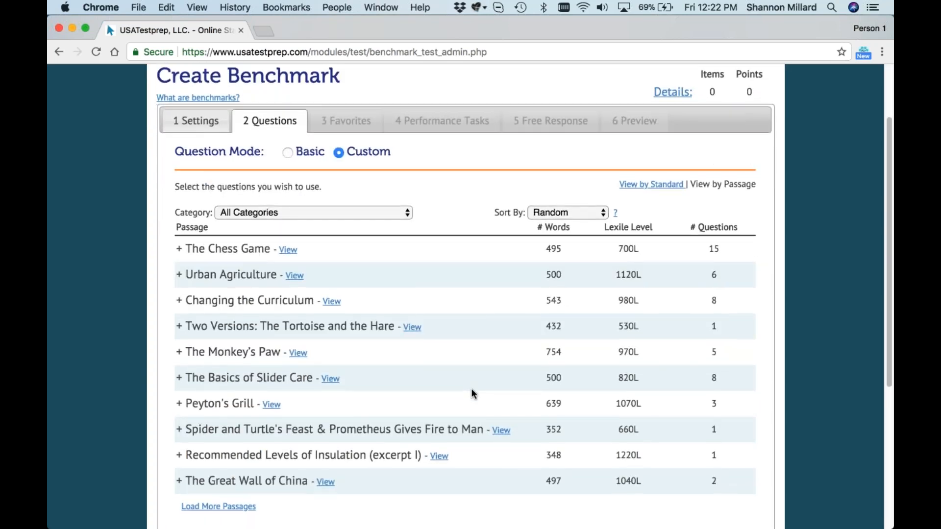
scroll(472, 394, down, 1)
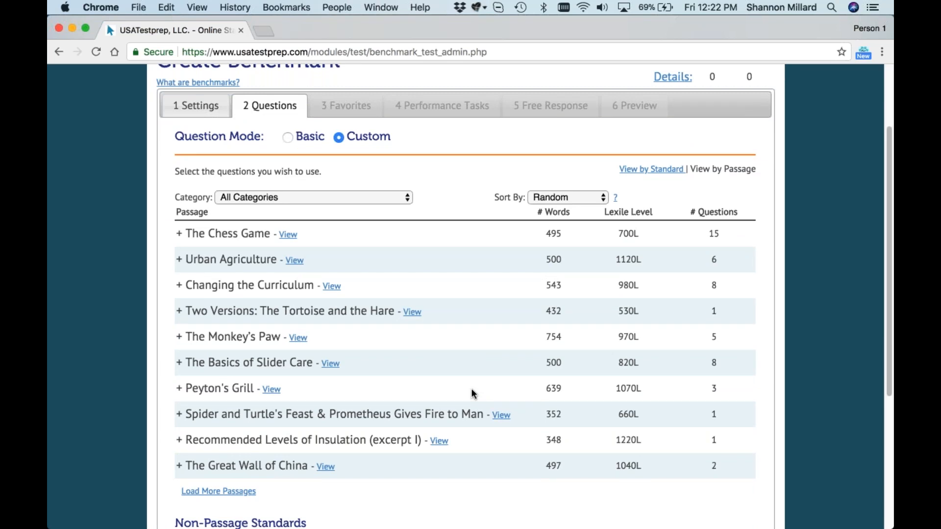
Step: Switch the question selection to the view by standard, return to the view by passage, and look over the list
click(654, 169)
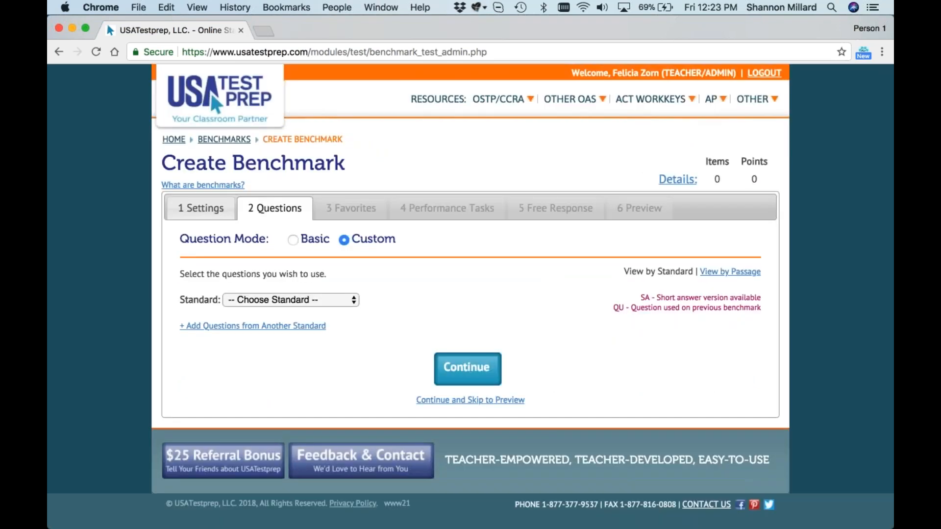
click(711, 275)
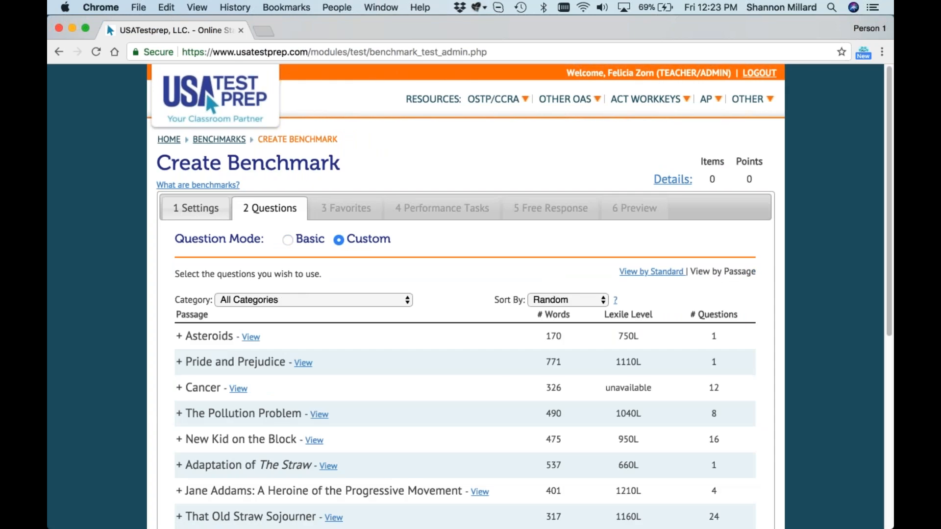
scroll(549, 368, down, 5)
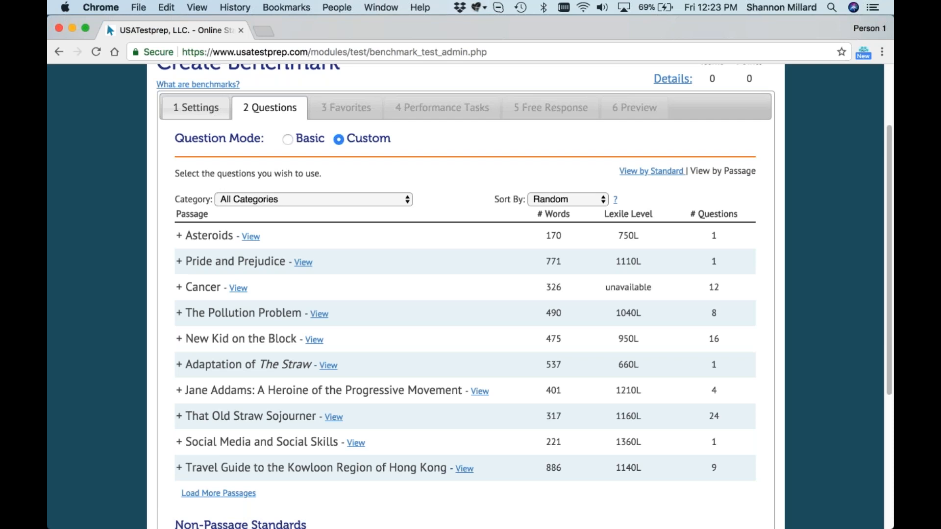
Step: Sort the passages by Question Count with the highest number of questions first
click(566, 199)
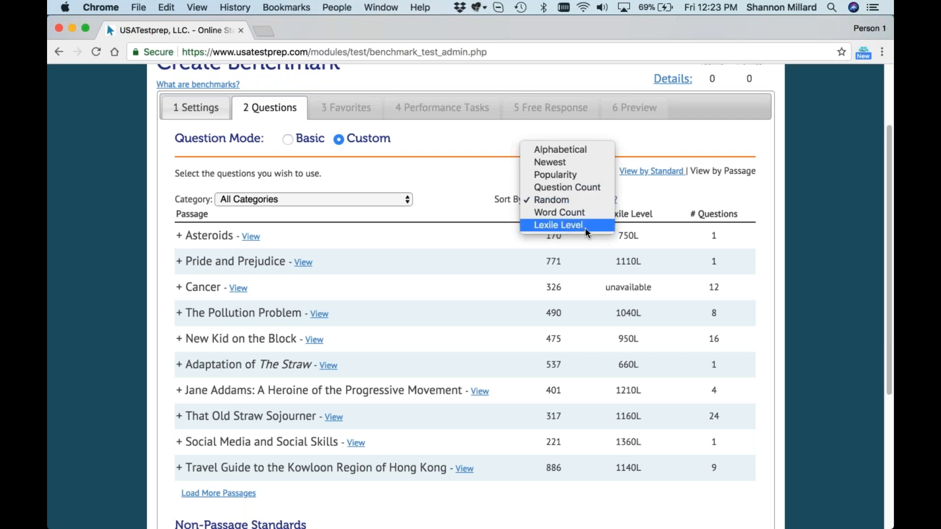
click(595, 187)
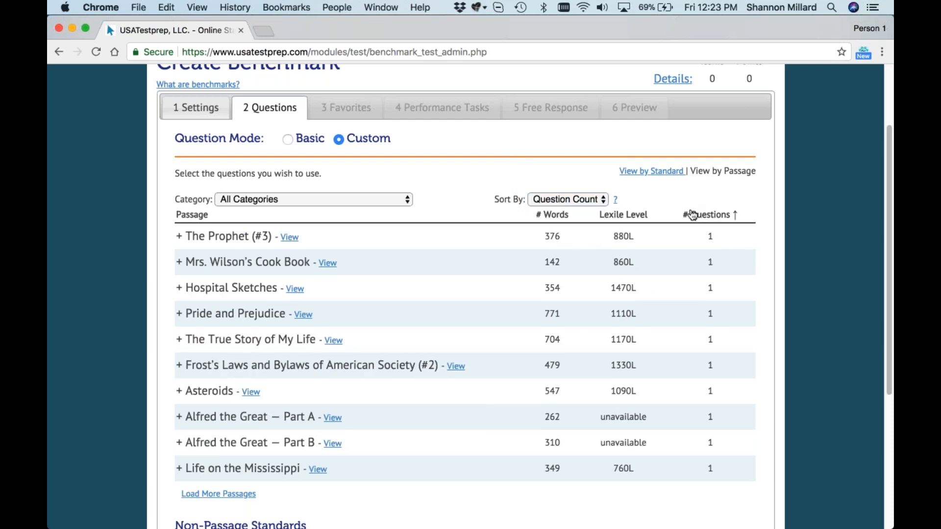
click(719, 220)
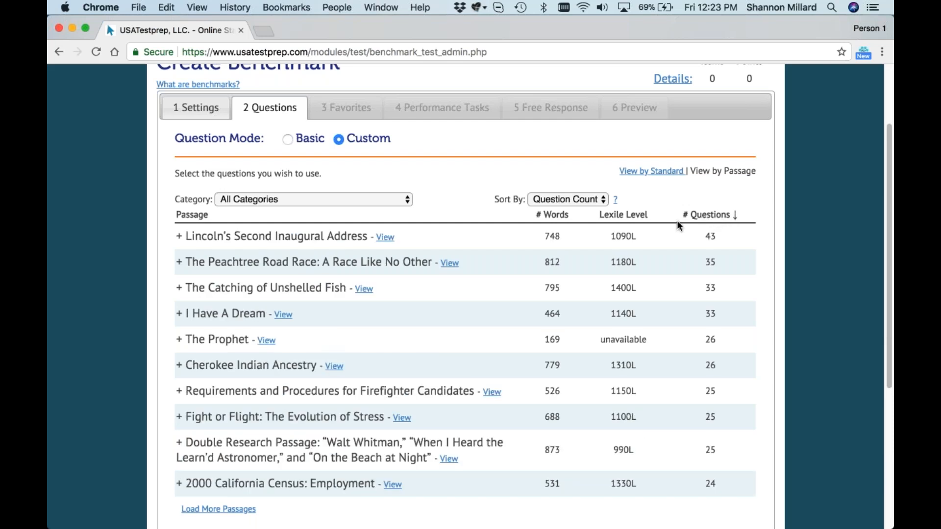
Step: Load two more batches of passages and browse the extended list
scroll(679, 226, down, 3)
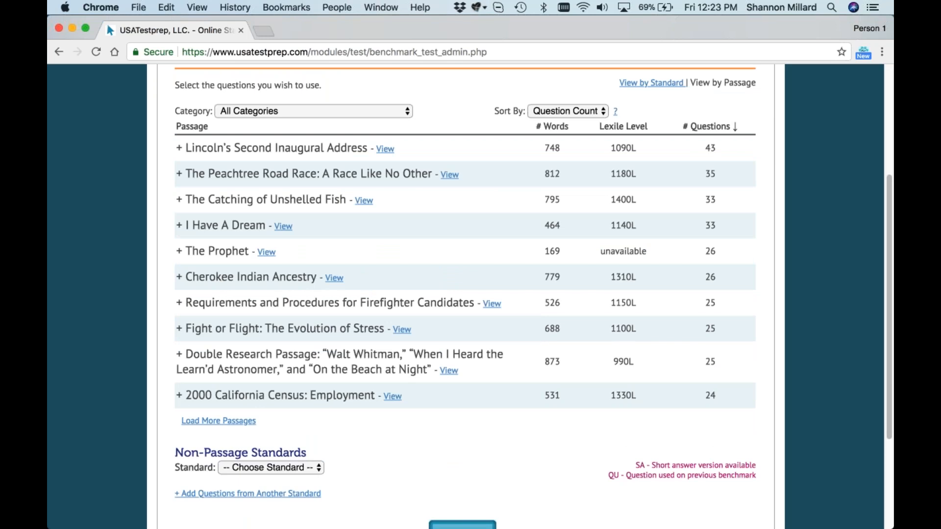
click(235, 423)
scroll(274, 427, down, 5)
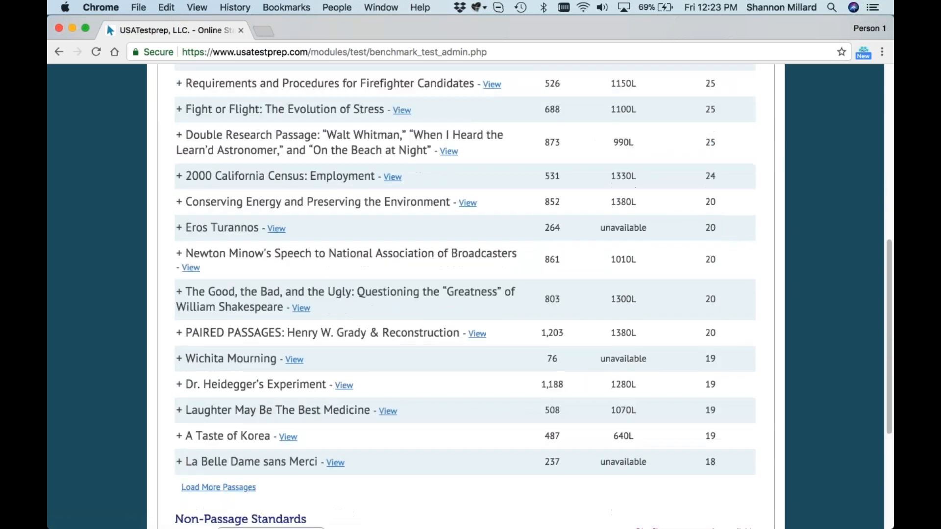
click(245, 487)
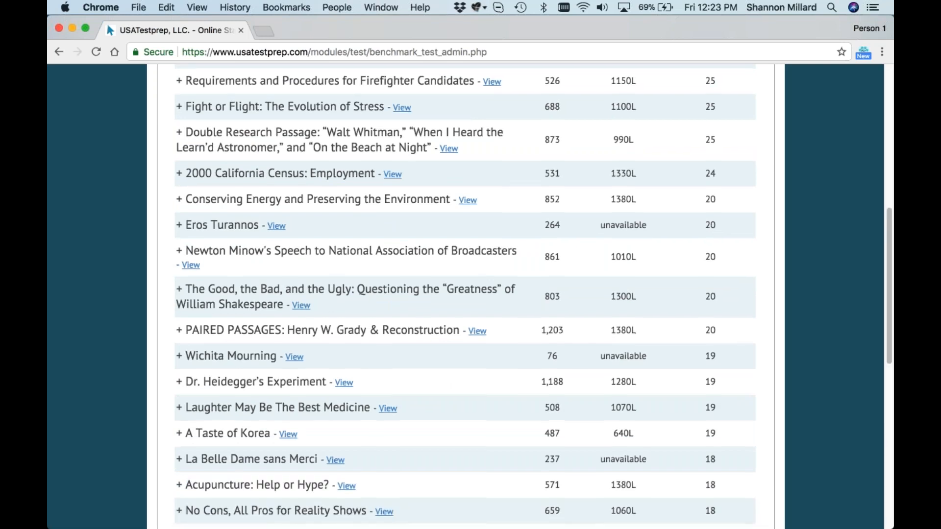
scroll(470, 294, down, 6)
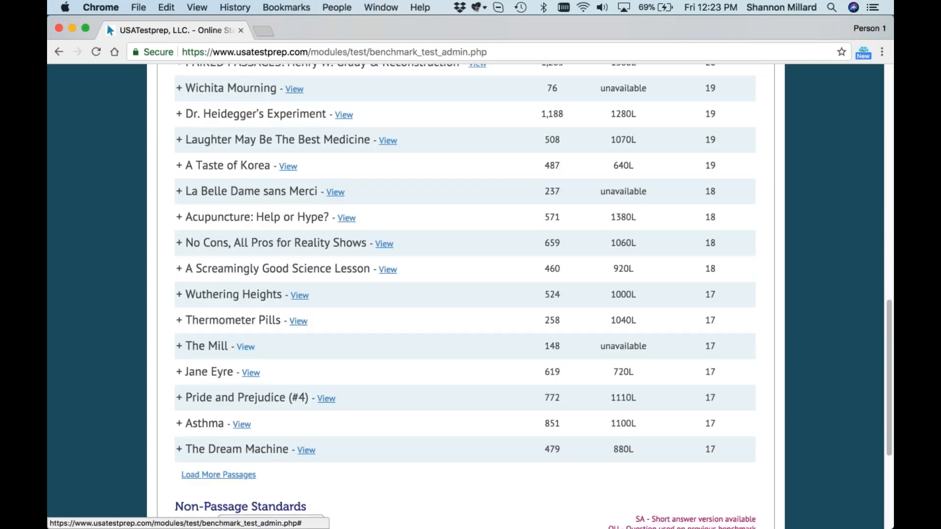
Step: Expand the passage The Mill and look through its questions grouped by standard
click(245, 347)
scroll(613, 453, down, 2)
click(729, 508)
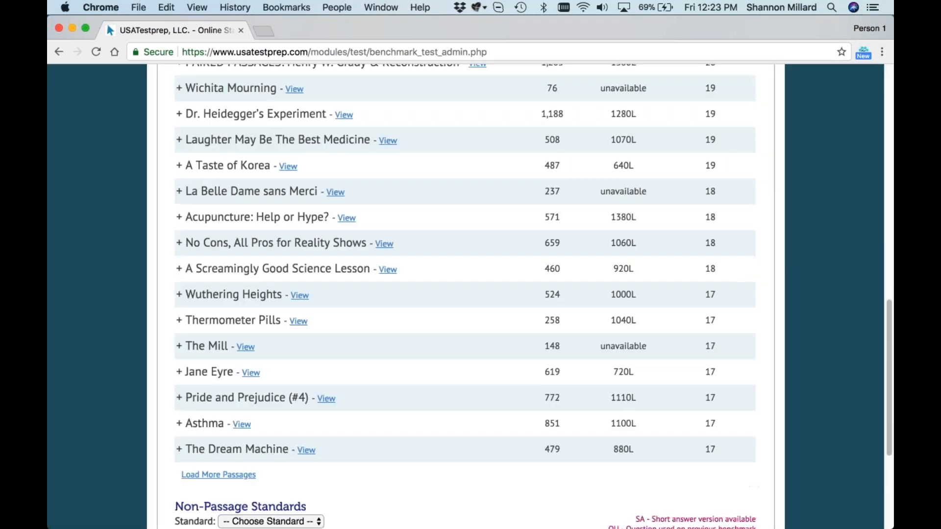
click(196, 346)
scroll(196, 346, down, 4)
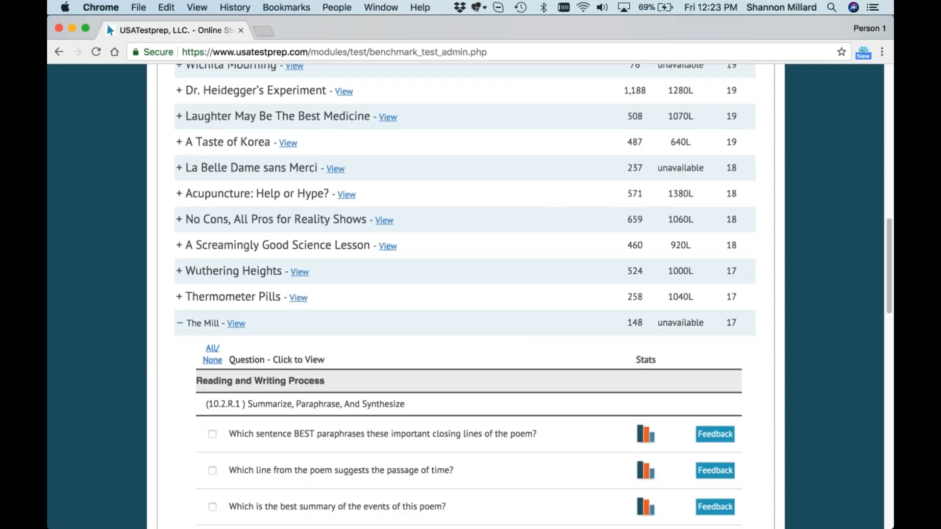
scroll(323, 379, down, 1)
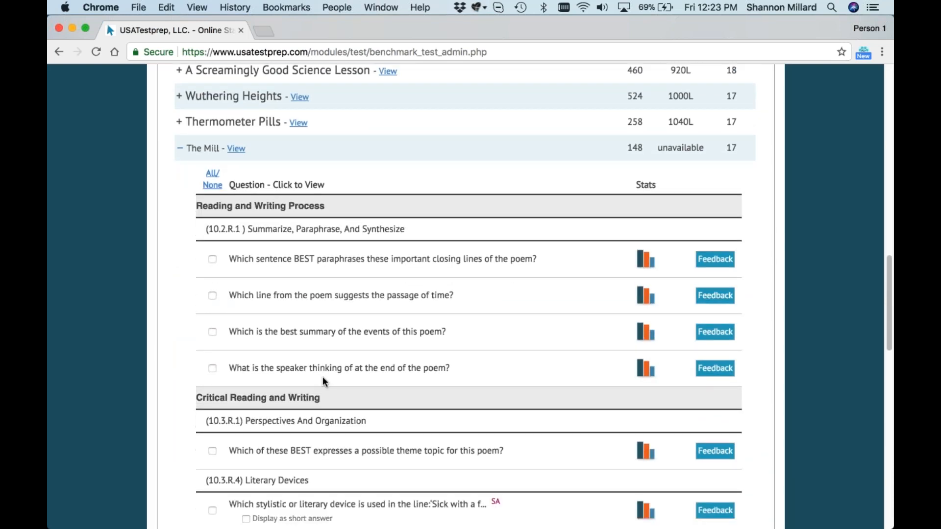
scroll(322, 380, down, 3)
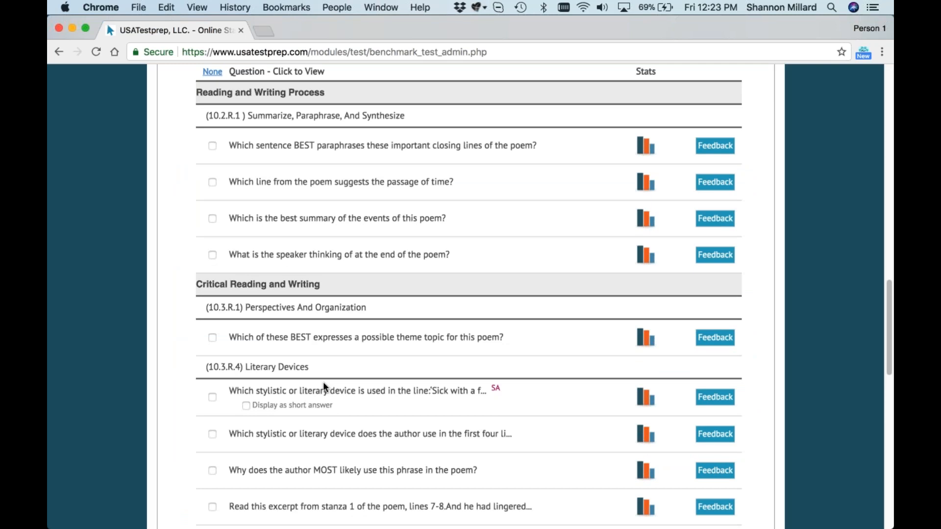
Step: Select The Mill's questions on paraphrasing the closing lines, the possible theme topic, and the stylistic device in the first four lines
click(212, 145)
click(212, 337)
scroll(217, 340, down, 1)
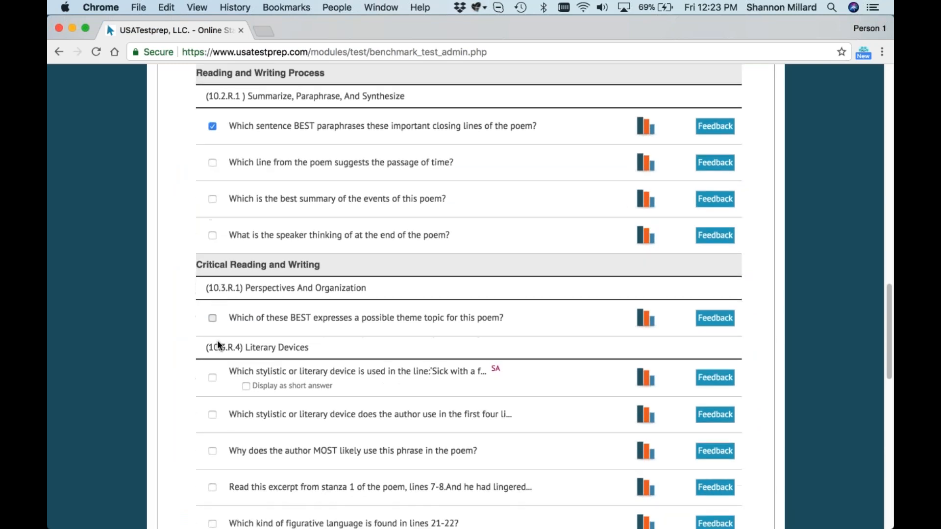
scroll(219, 382, down, 3)
click(213, 314)
Step: Select the questions on the line about the miller's wife and on the word "weir", and collapse The Mill
scroll(214, 373, down, 5)
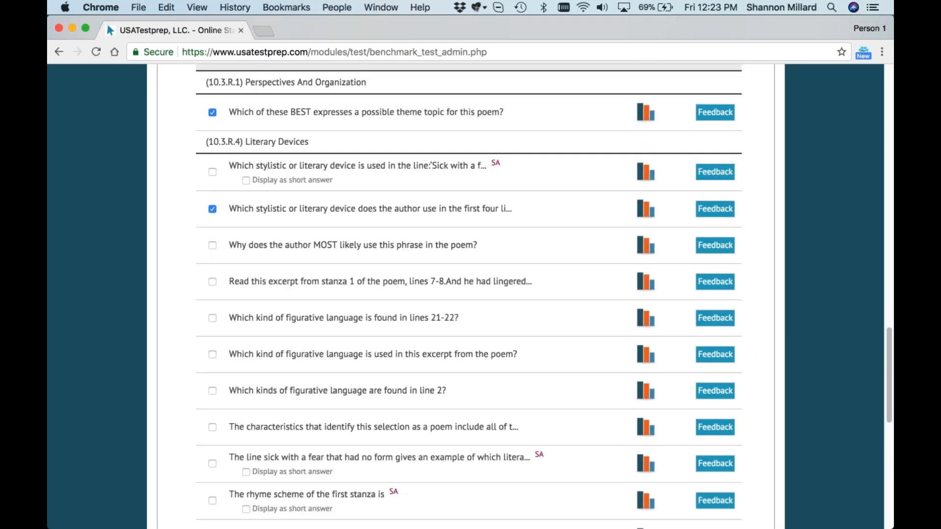
click(212, 426)
scroll(215, 430, down, 5)
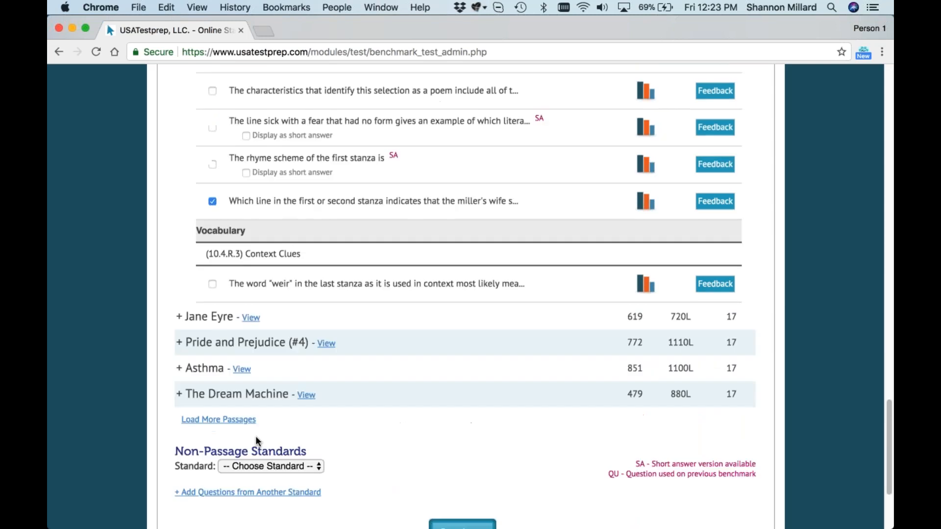
click(212, 284)
scroll(218, 343, up, 6)
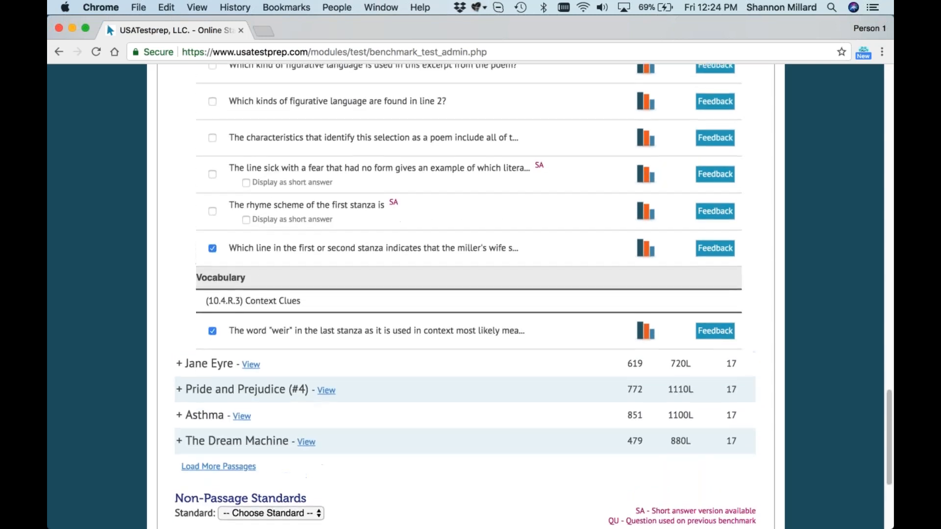
scroll(294, 375, up, 10)
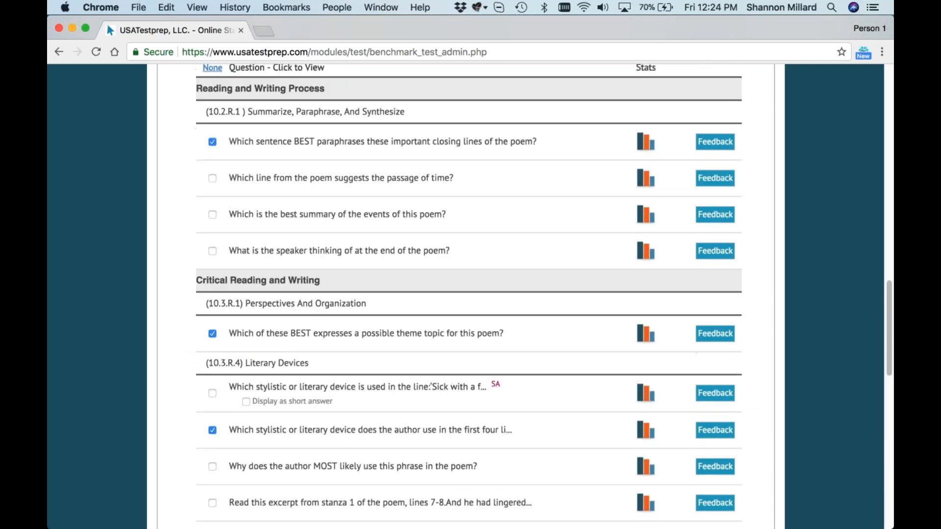
click(180, 267)
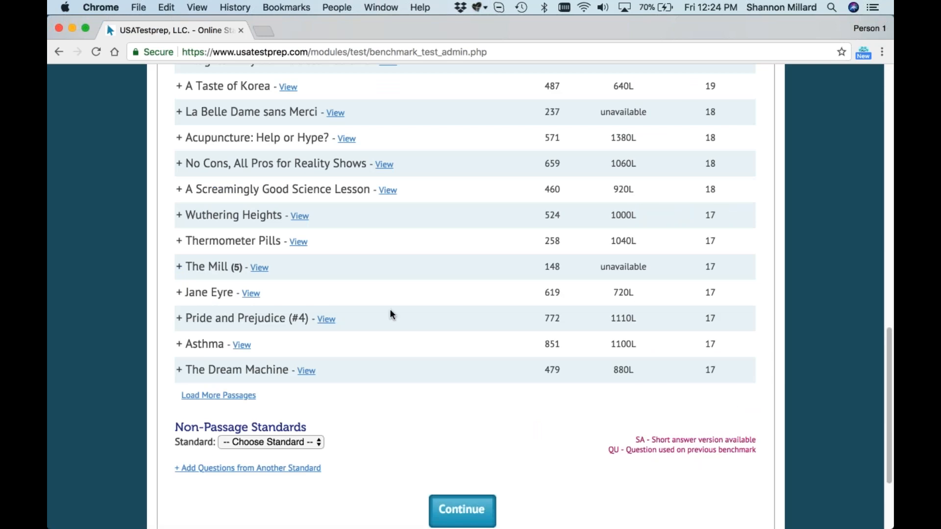
Step: Sort the passages by Lexile Level with the highest first and look over the list with The Mill collapsed
scroll(411, 338, up, 1)
scroll(427, 352, up, 15)
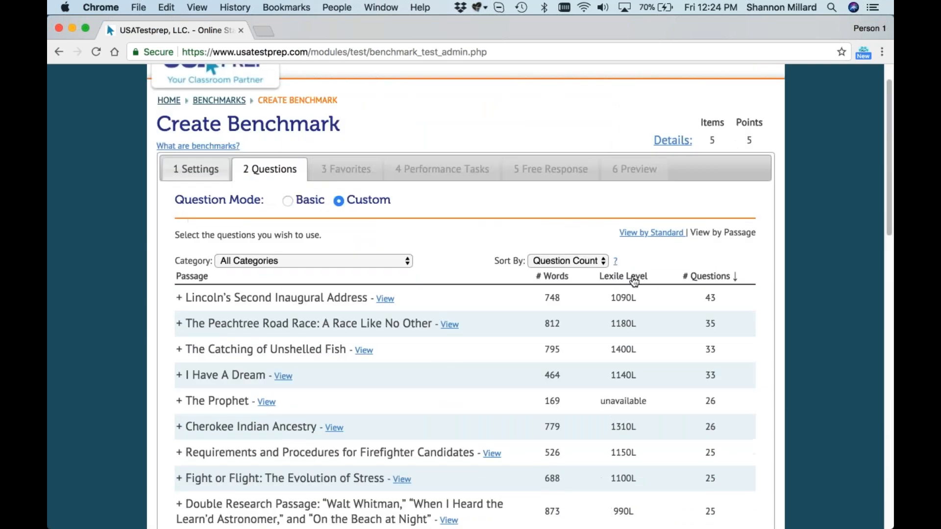
click(634, 277)
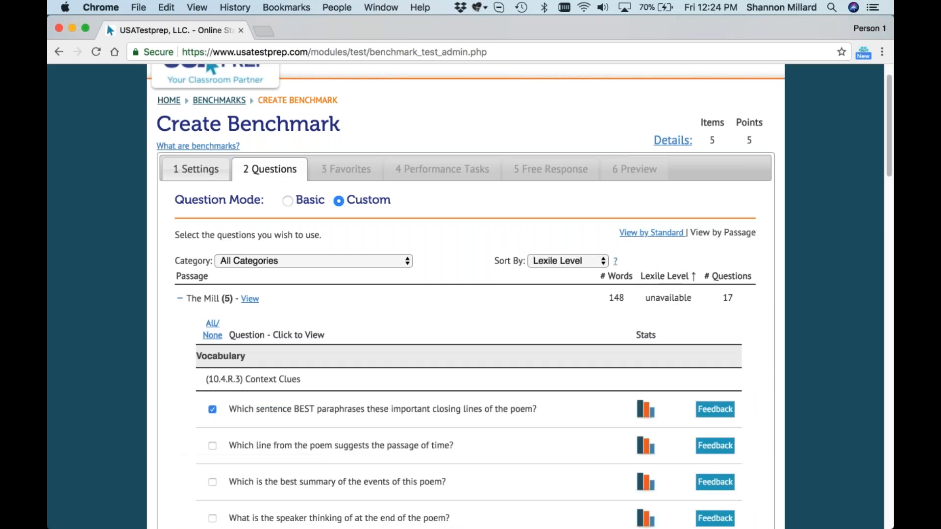
click(667, 277)
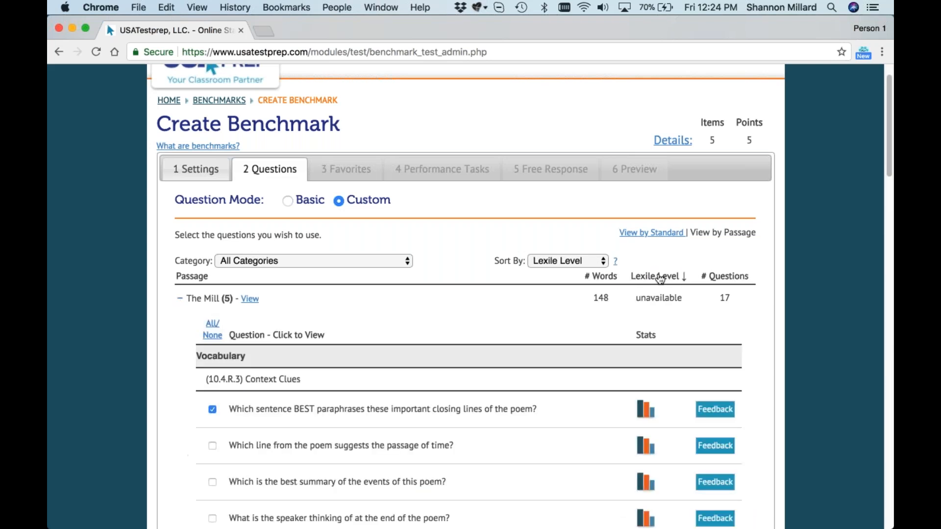
scroll(533, 384, down, 2)
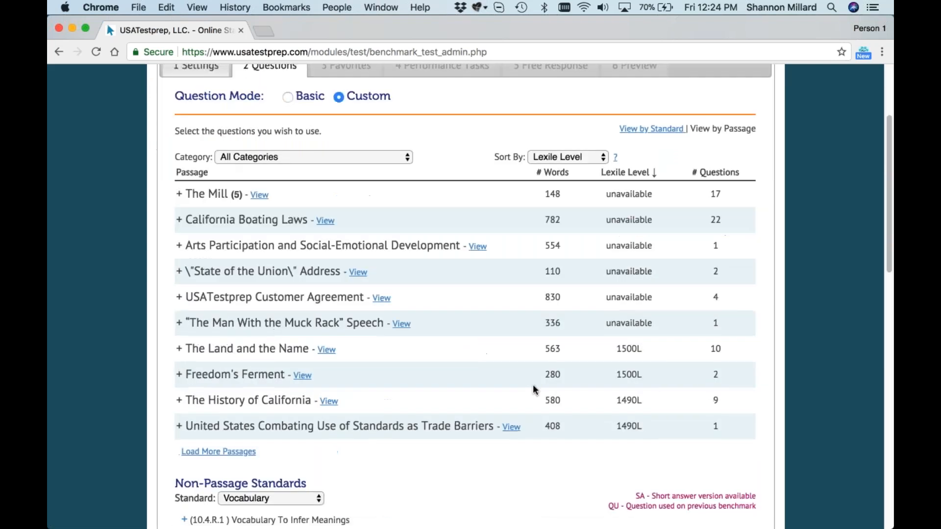
Step: Reverse the Lexile Level sort to ascending order and collapse The Mill's question list
click(636, 172)
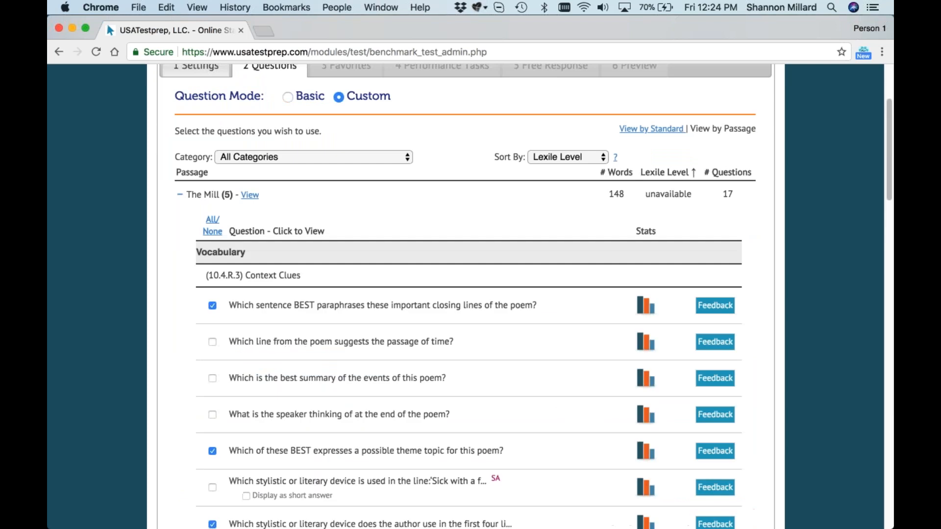
click(204, 195)
scroll(354, 284, up, 3)
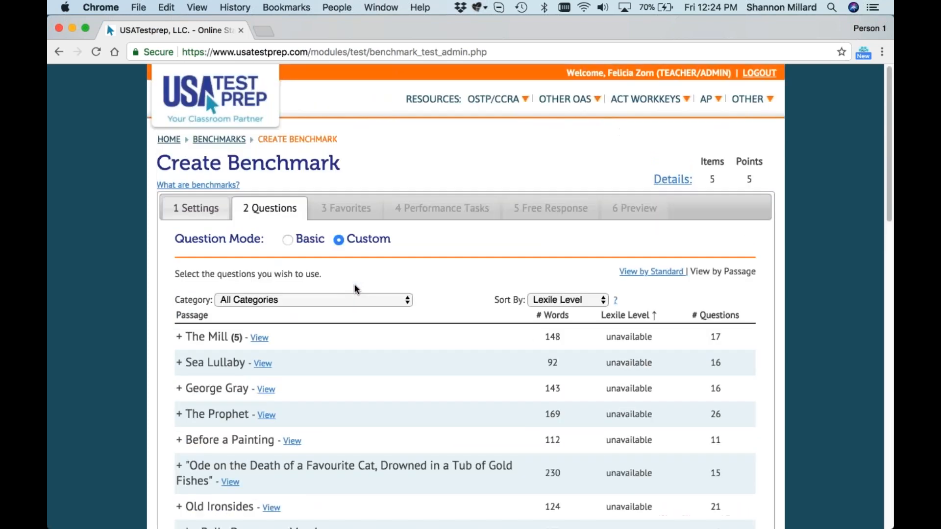
Step: Leave the benchmark creation and return to the teacher home page
click(169, 140)
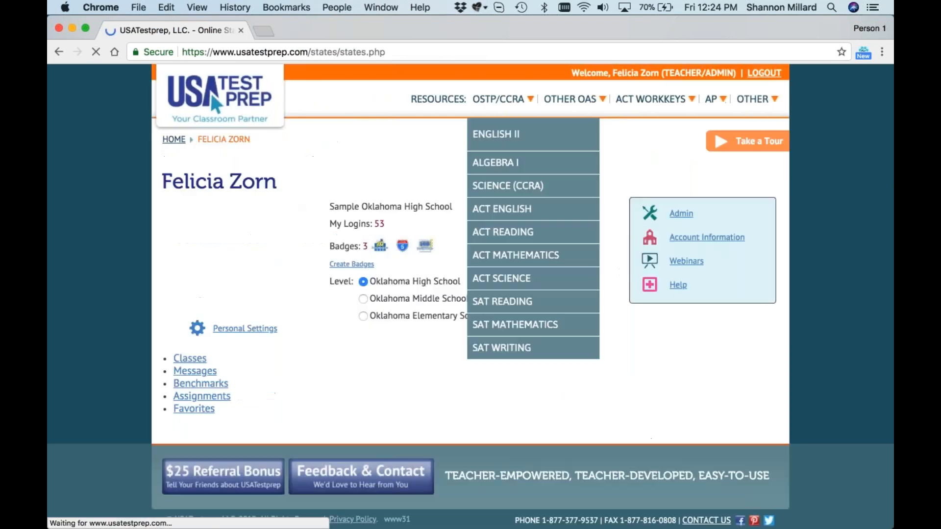